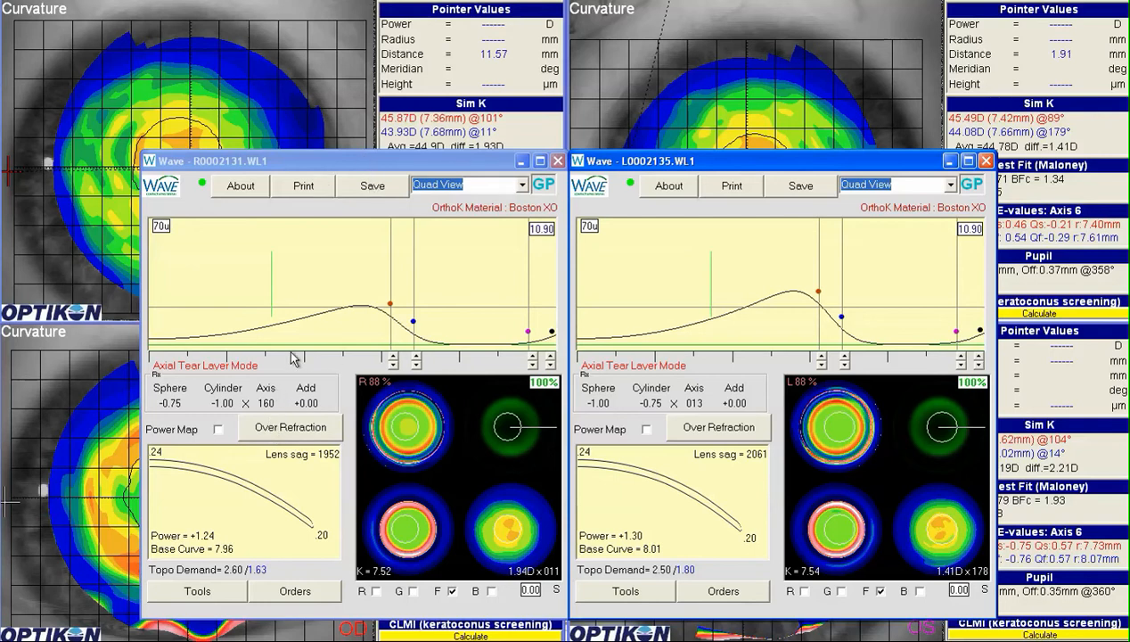
# Examine the right-eye topography maps behind the right lens window, and set the right lens's diameter to 11.40.
pyautogui.moveTo(388, 162); pyautogui.dragTo(809, 208)
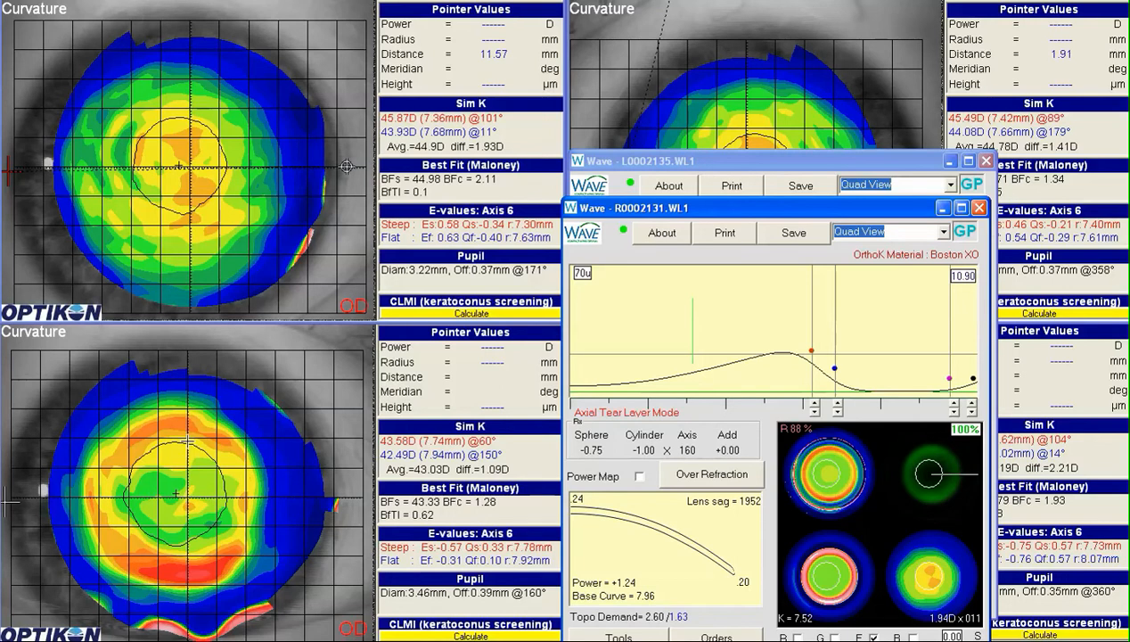
pyautogui.moveTo(760, 212); pyautogui.dragTo(339, 164)
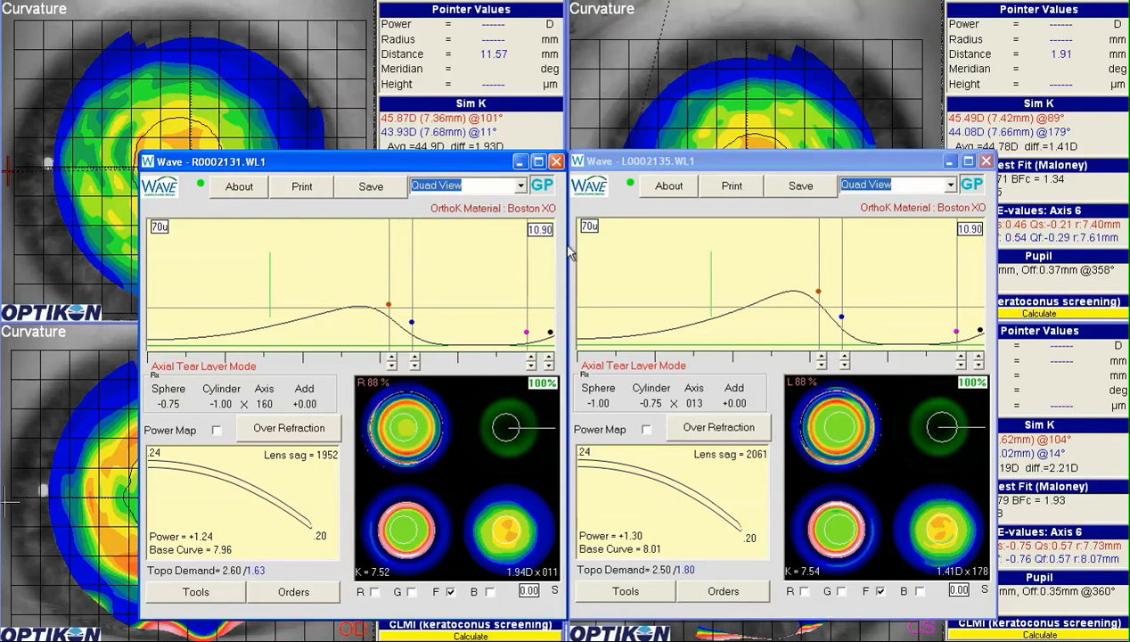
pyautogui.click(550, 232)
pyautogui.click(546, 231)
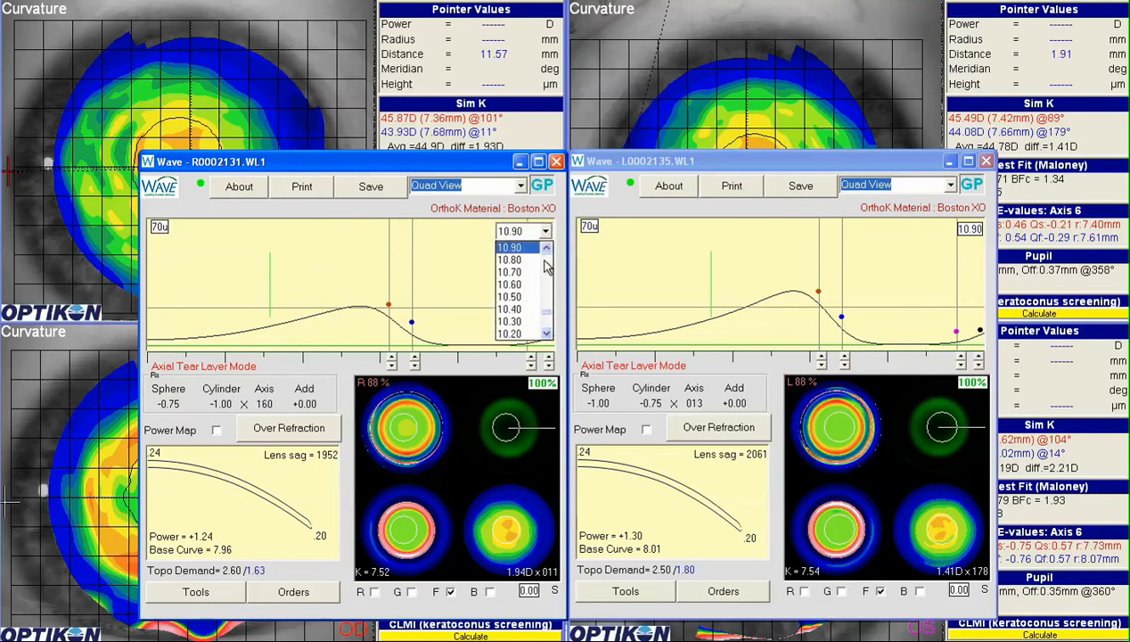
pyautogui.scroll(3, 545, 303)
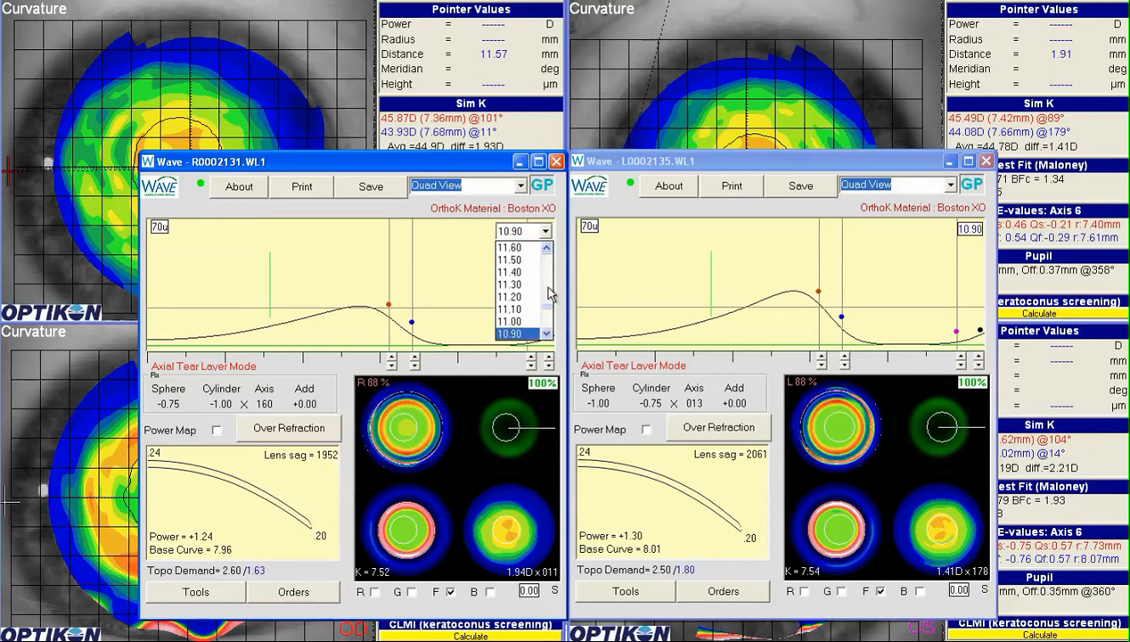
pyautogui.click(528, 272)
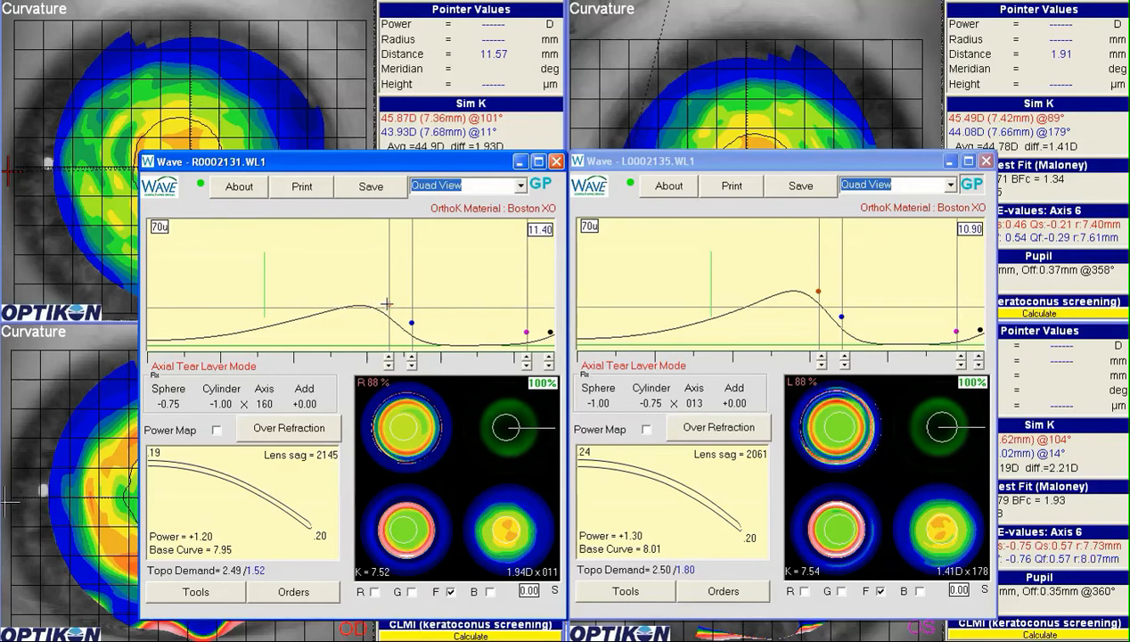
# Fine-tune the right lens's optic-zone lift to a topo demand of 2.55/1.58.
pyautogui.moveTo(391, 304)
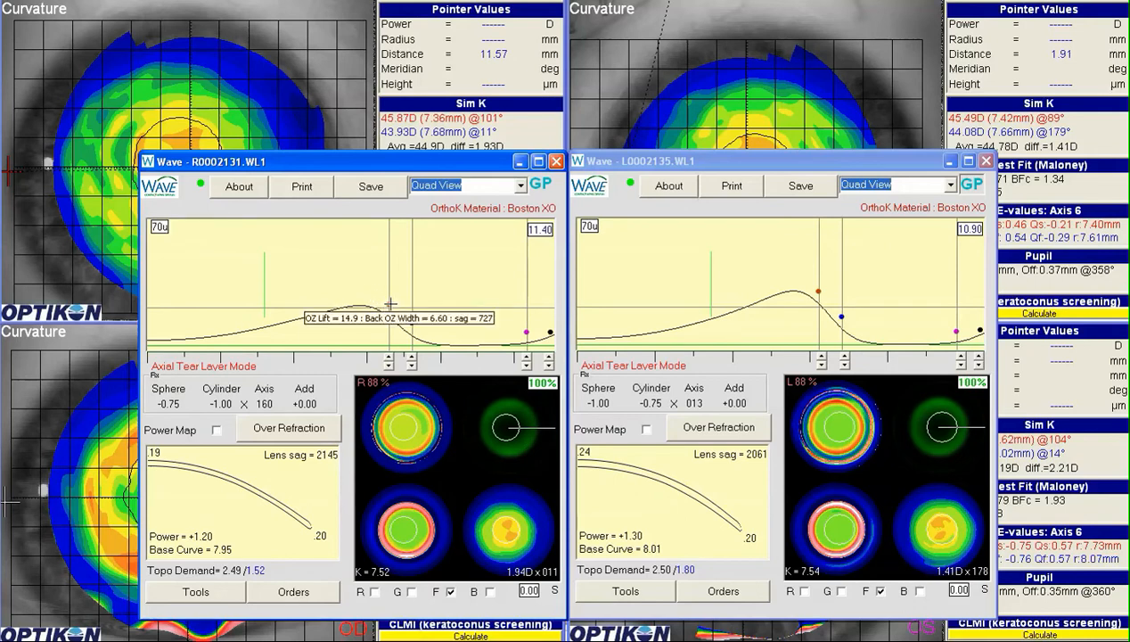
pyautogui.moveTo(411, 322)
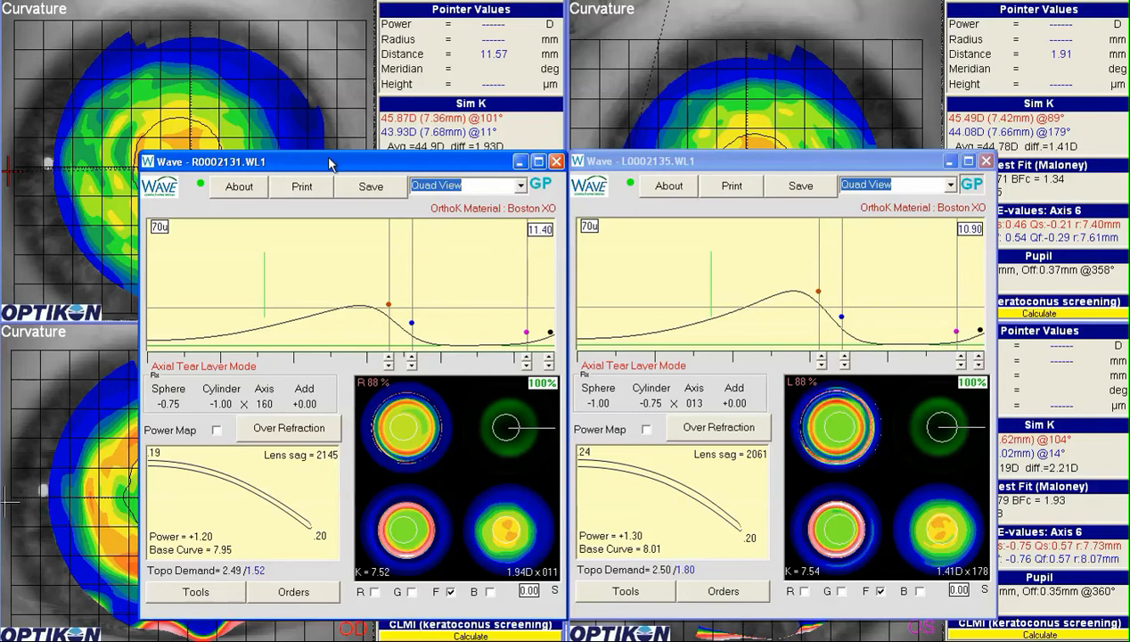
pyautogui.moveTo(238, 169); pyautogui.dragTo(238, 168)
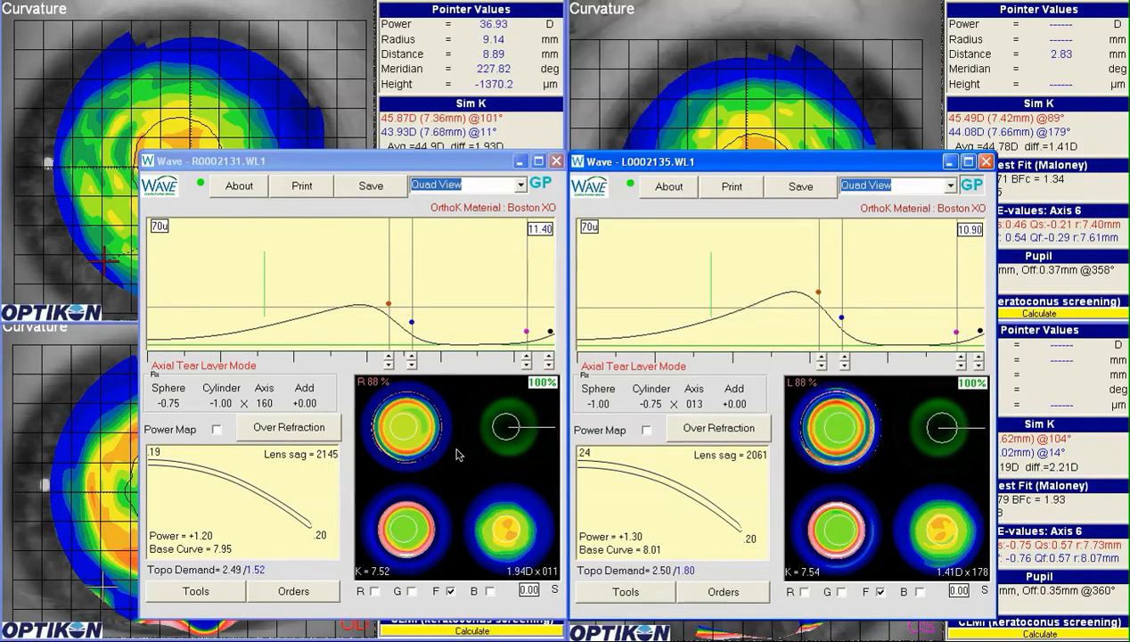
pyautogui.click(387, 357)
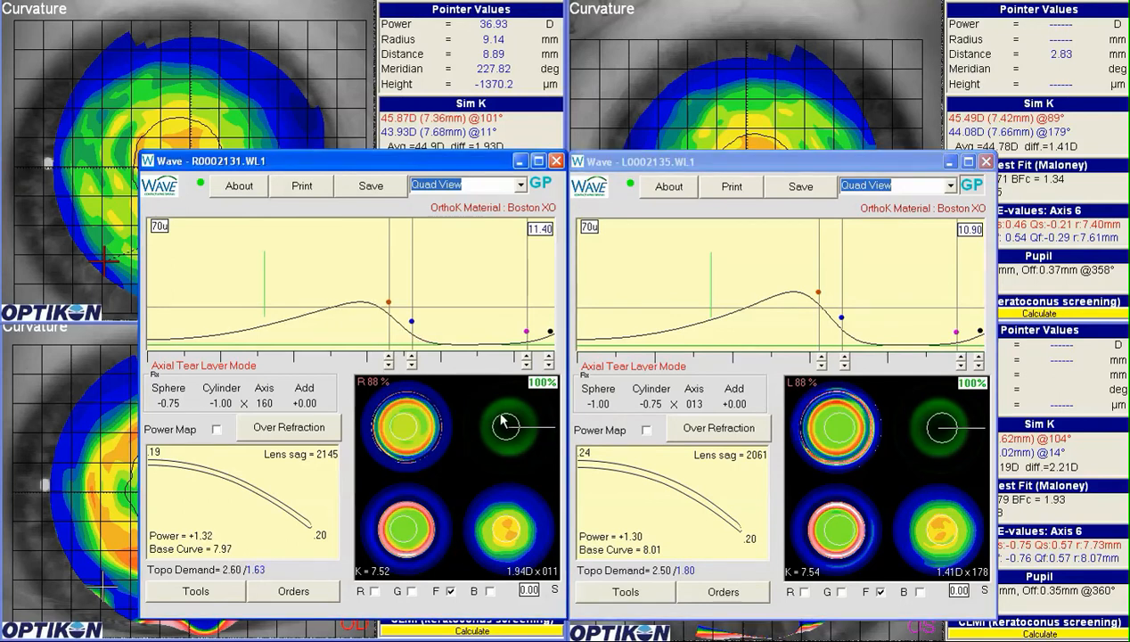
pyautogui.click(533, 419)
pyautogui.click(389, 364)
pyautogui.click(525, 413)
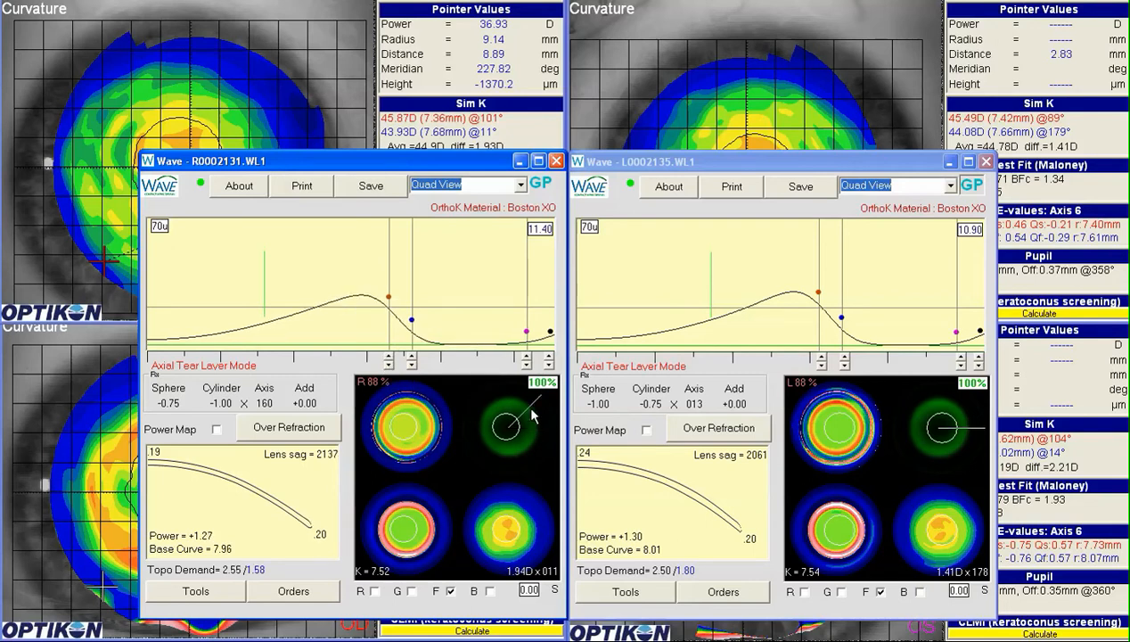
# Examine the right lens's tear layer along its individual meridians, returning to the horizontal meridian at 100%.
pyautogui.click(506, 406)
pyautogui.click(479, 398)
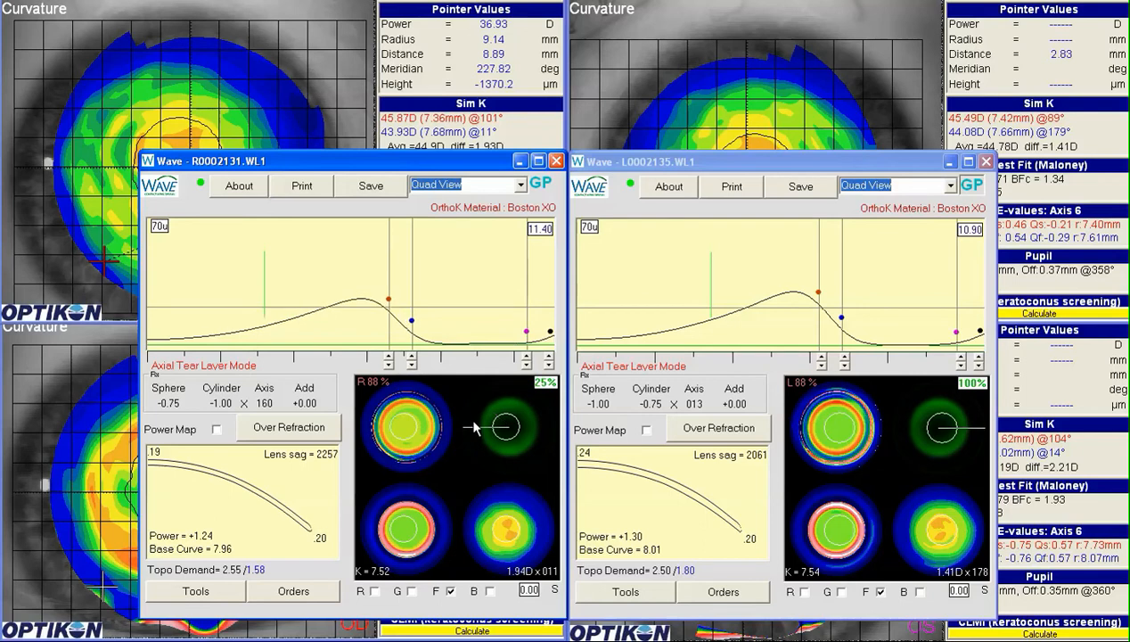
pyautogui.click(519, 404)
pyautogui.click(525, 411)
pyautogui.click(525, 410)
pyautogui.click(546, 385)
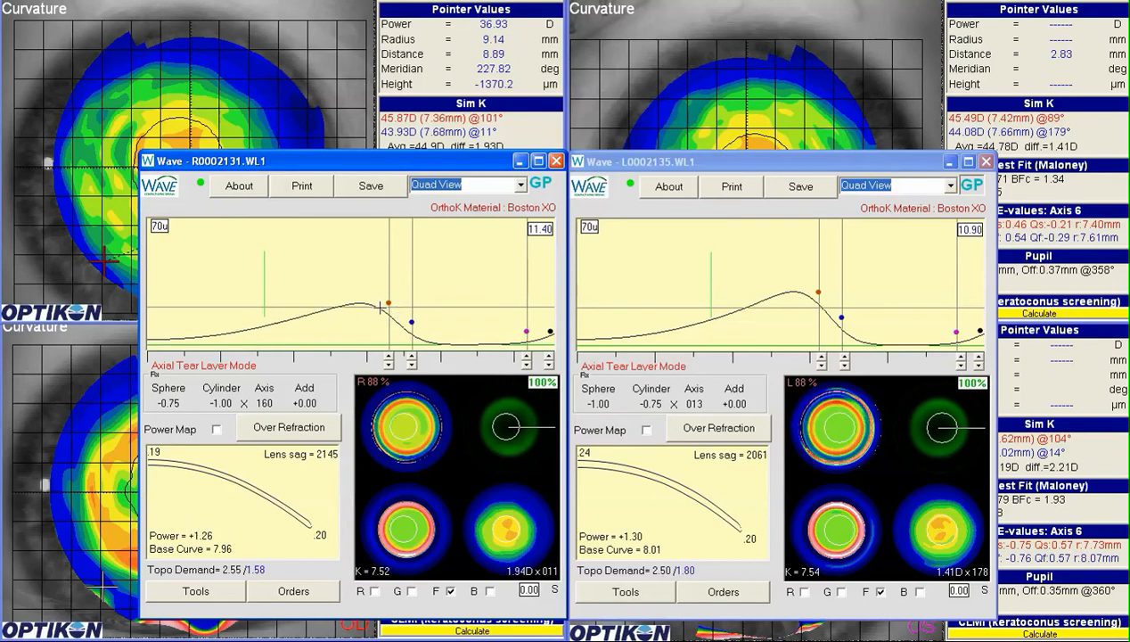
# Enable option B for the right lens and fine-tune the blue and magenta control points of its tear layer.
pyautogui.click(492, 592)
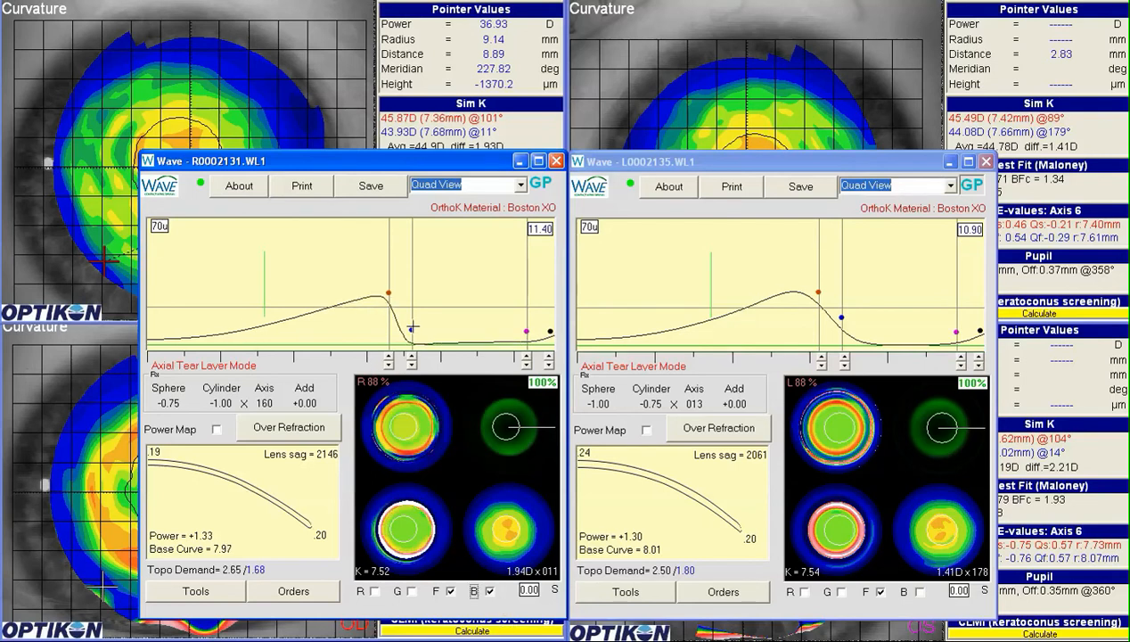
pyautogui.click(410, 357)
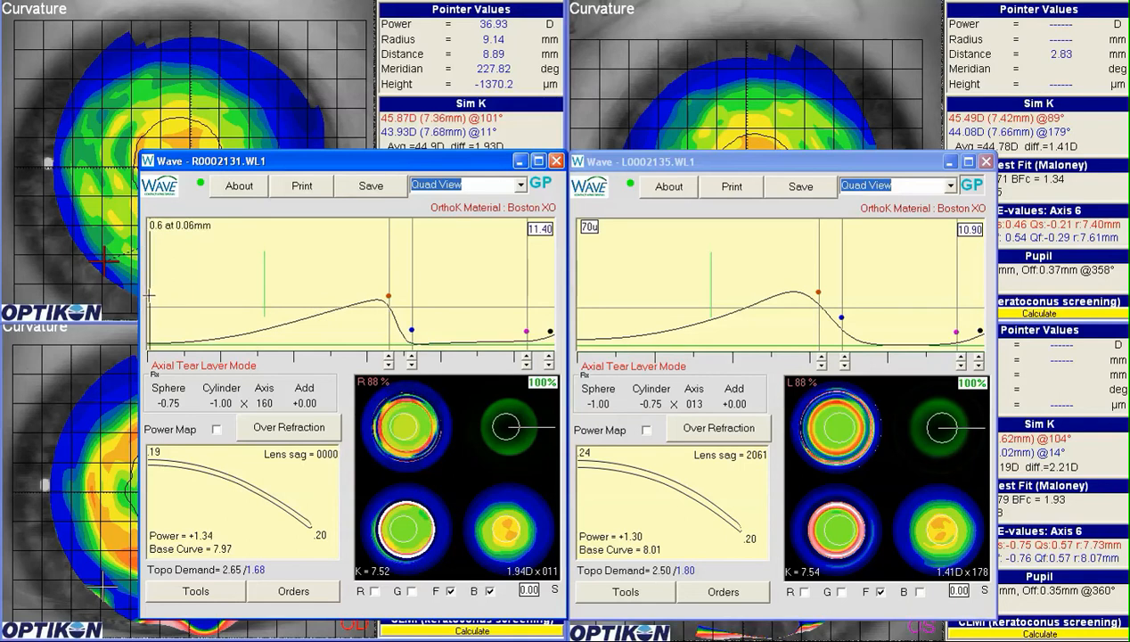
pyautogui.click(527, 364)
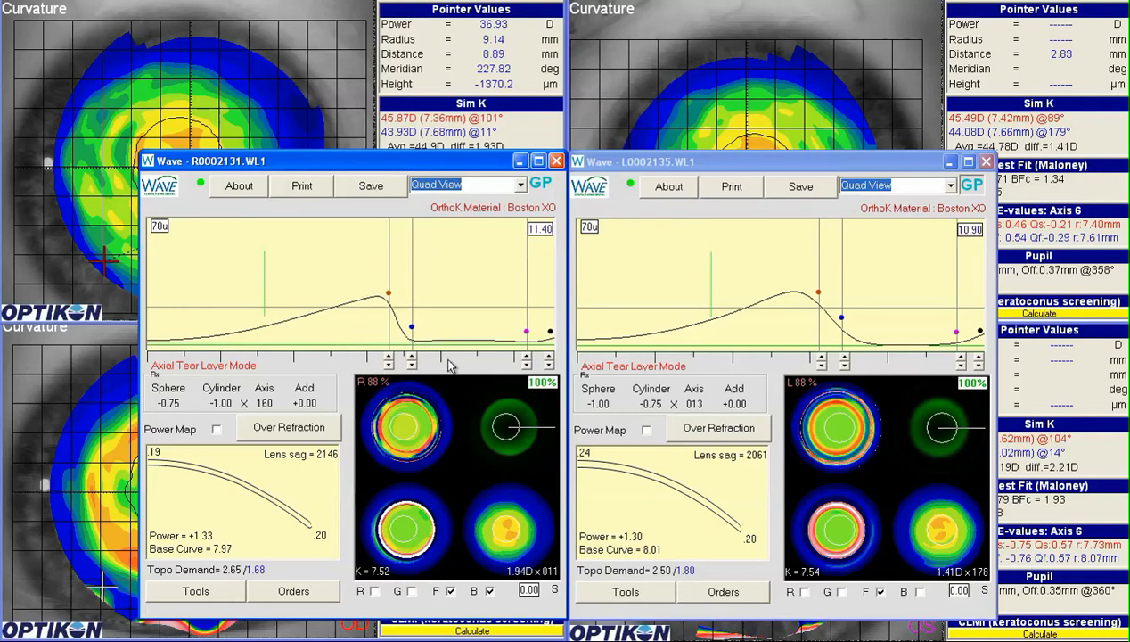
pyautogui.click(527, 356)
pyautogui.moveTo(537, 405)
pyautogui.mouseDown()
pyautogui.moveTo(504, 400)
pyautogui.moveTo(482, 416)
pyautogui.moveTo(471, 401)
pyautogui.moveTo(496, 383)
pyautogui.moveTo(535, 421)
pyautogui.mouseUp()
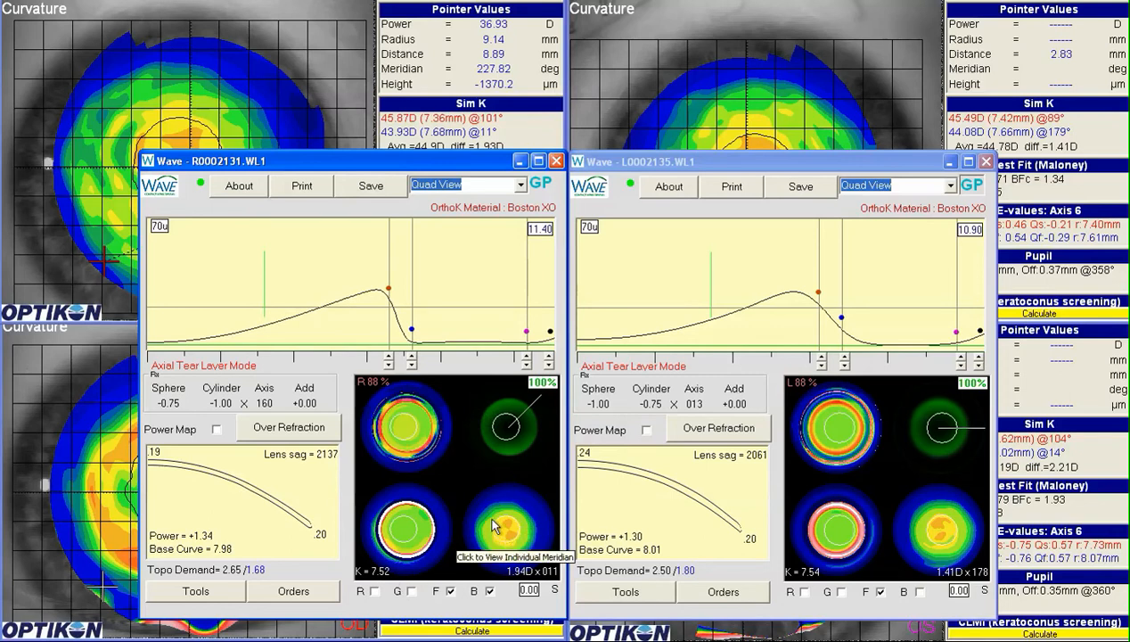
pyautogui.click(528, 436)
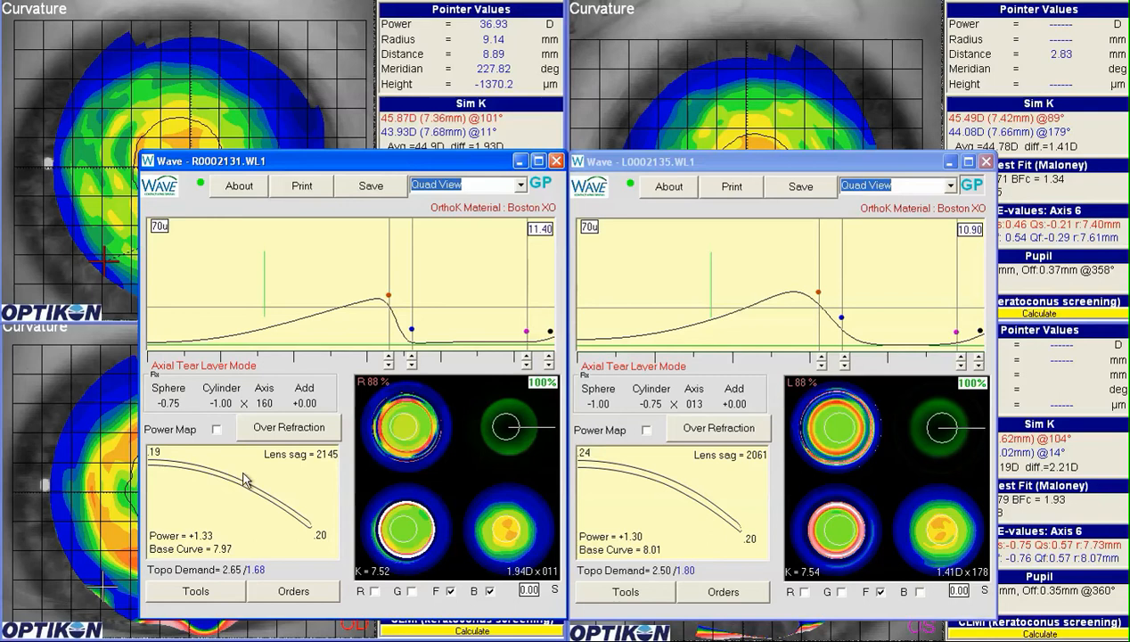
# Set the right lens's center thickness to .24.
pyautogui.click(155, 455)
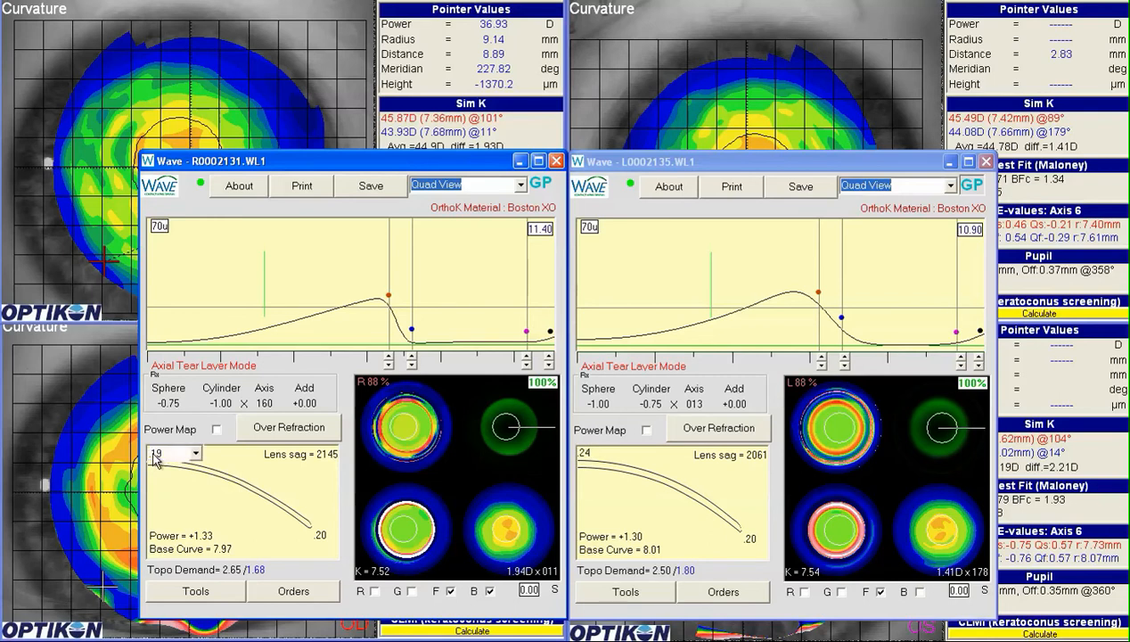
pyautogui.click(199, 453)
pyautogui.click(197, 491)
pyautogui.click(174, 490)
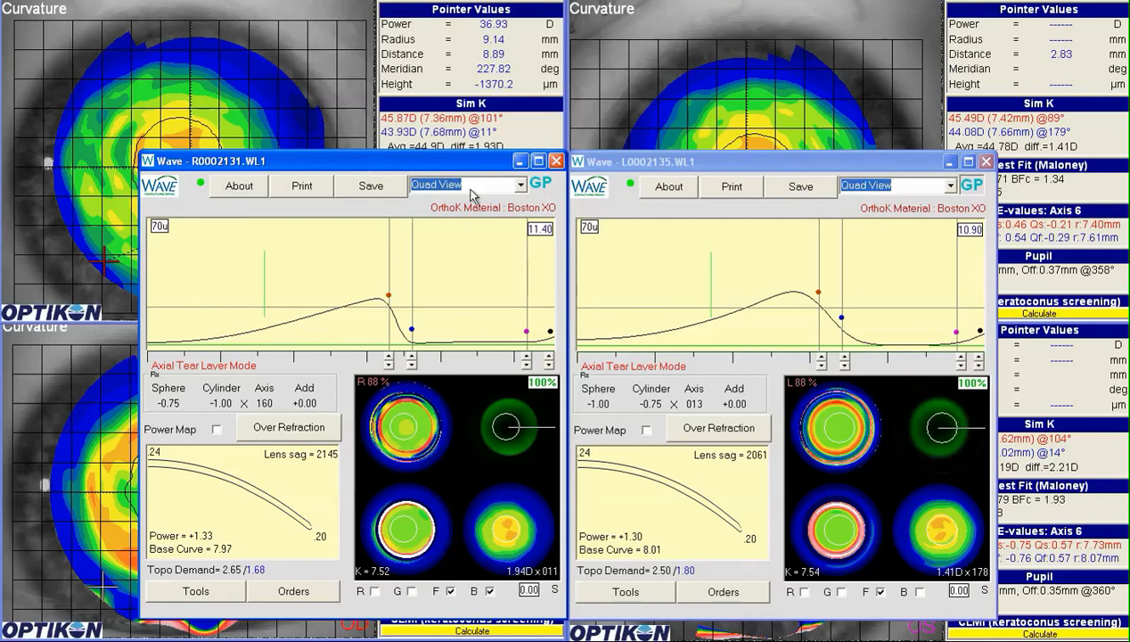
# Set the left lens's diameter to 11.40.
pyautogui.click(821, 161)
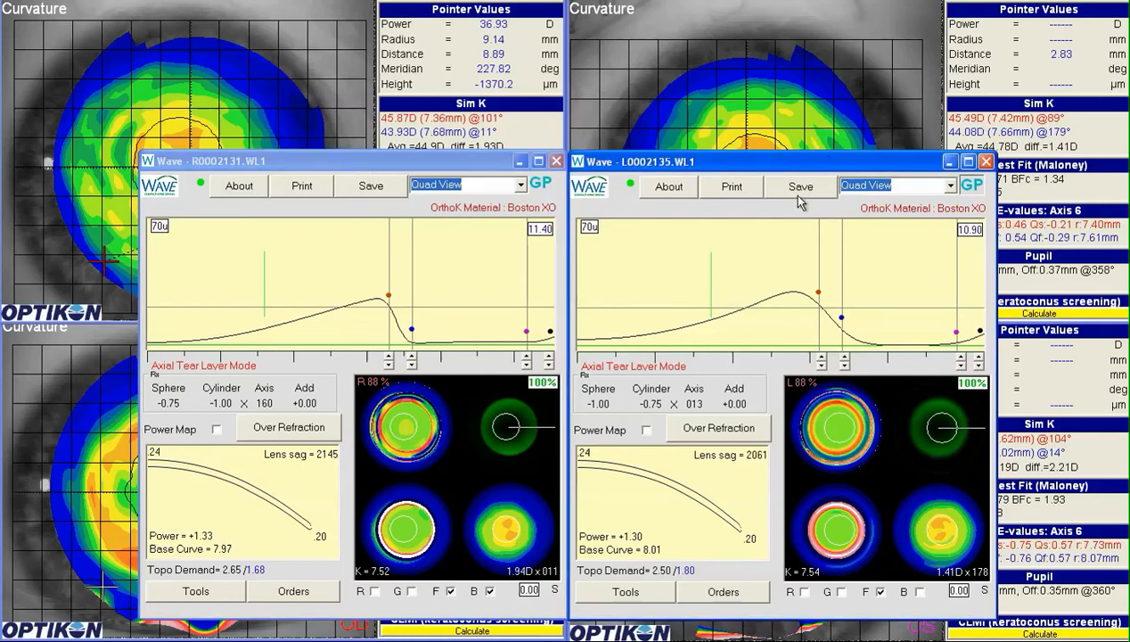
pyautogui.click(969, 230)
pyautogui.click(975, 231)
pyautogui.scroll(2, 971, 272)
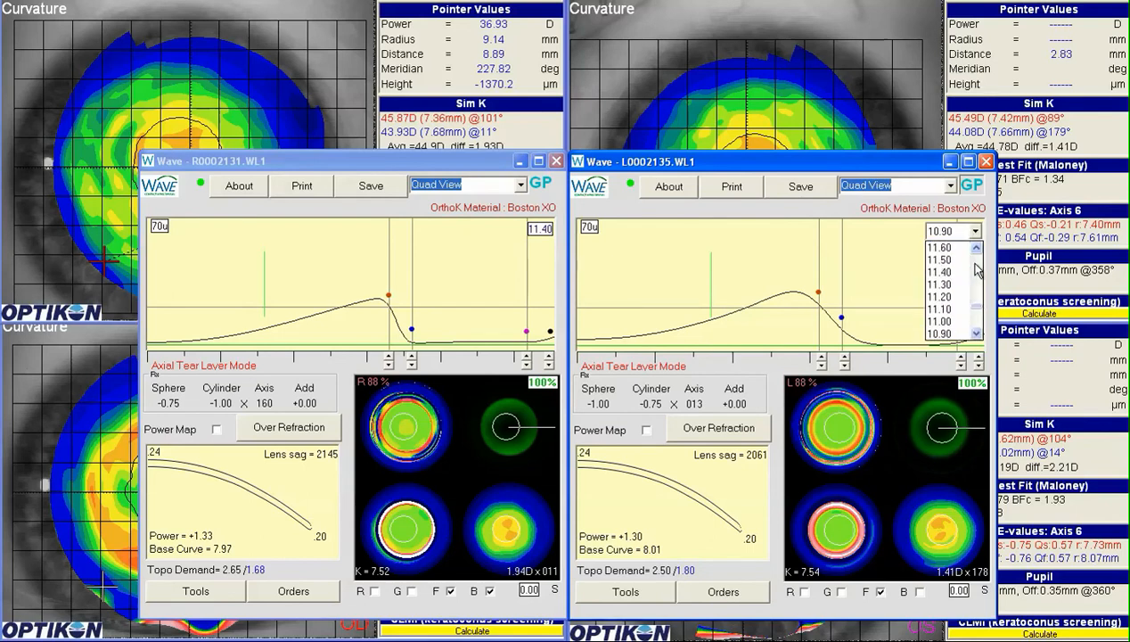
pyautogui.click(943, 247)
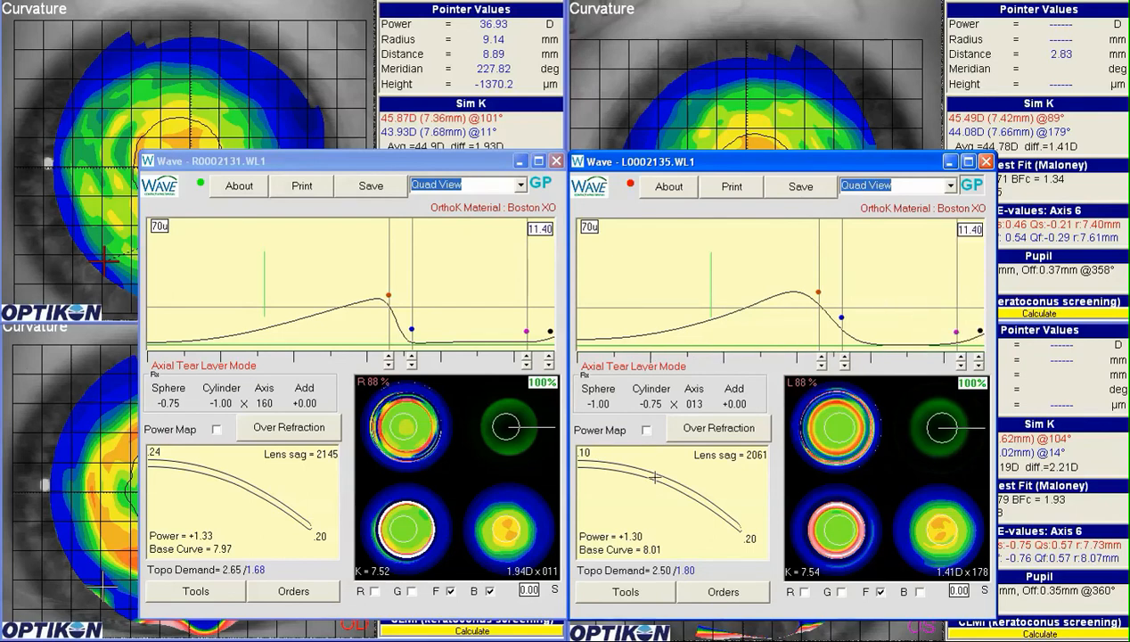
# Set the left lens's center thickness to .24.
pyautogui.click(590, 454)
pyautogui.click(595, 457)
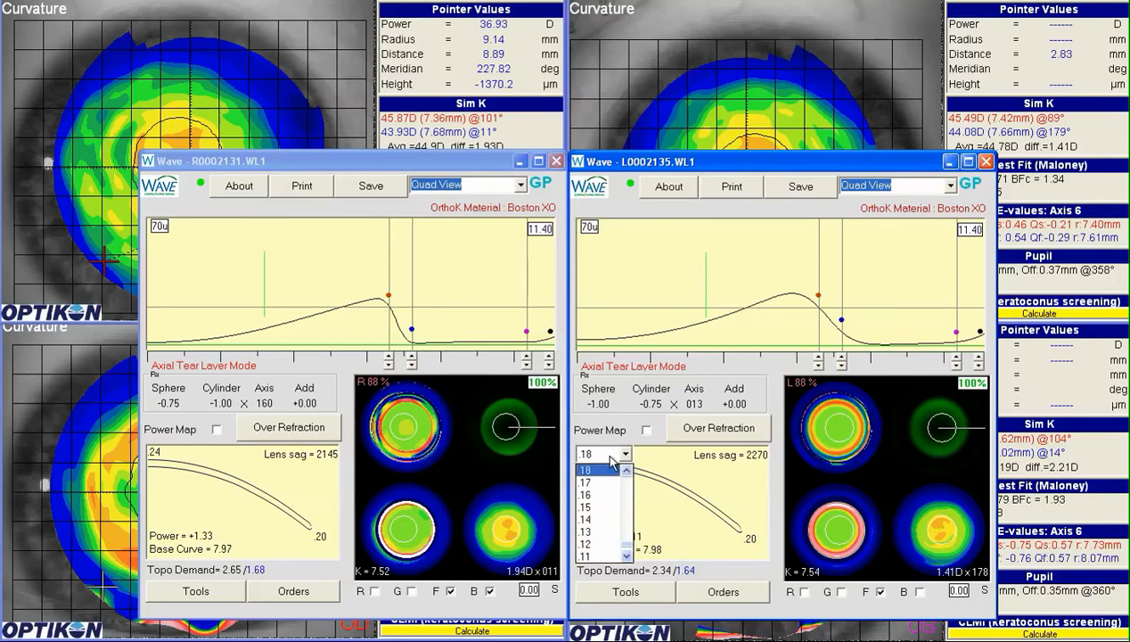
pyautogui.scroll(3, 615, 495)
pyautogui.click(622, 482)
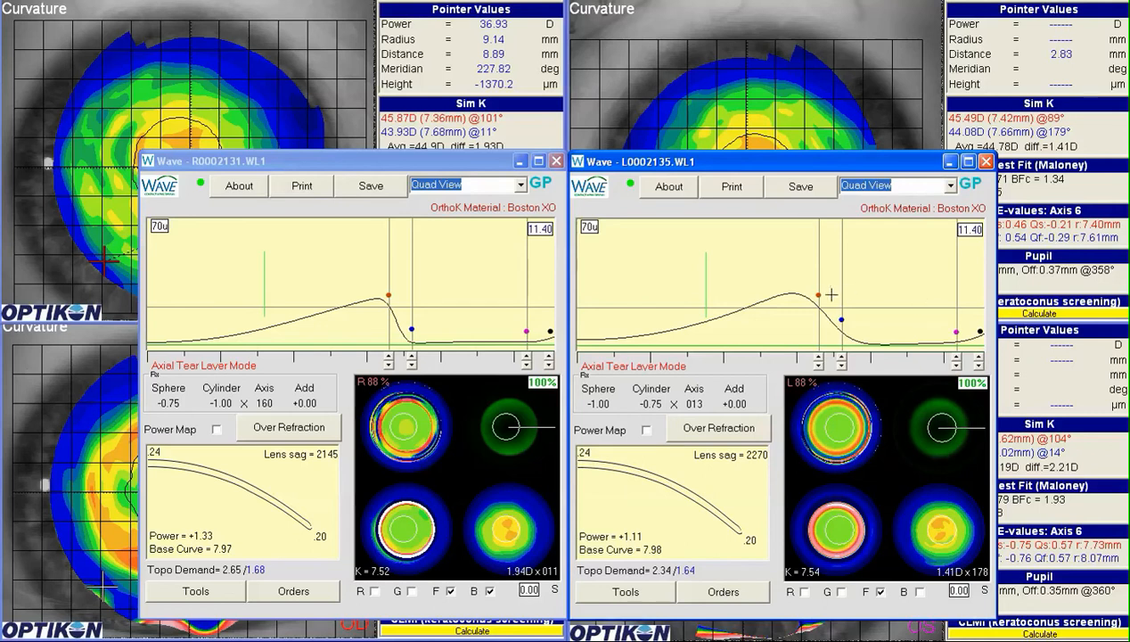
# Adjust the left lens's blue and magenta tear-layer points, and raise its optic-zone lift to a topo demand of 2.45/1.75.
pyautogui.moveTo(817, 295)
pyautogui.click(838, 356)
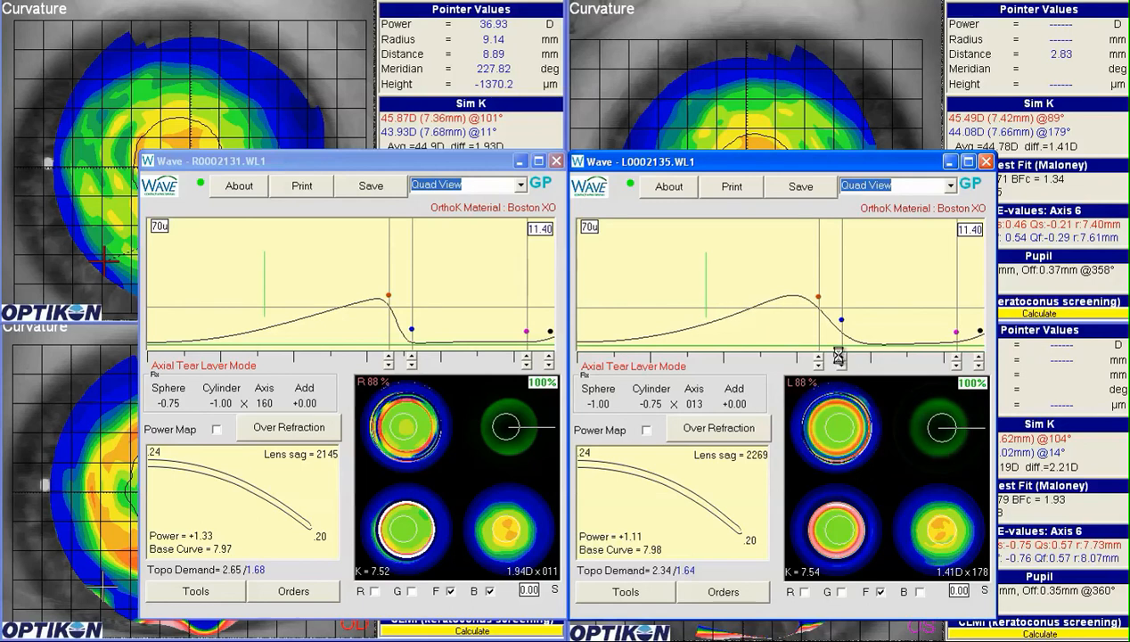
pyautogui.click(838, 356)
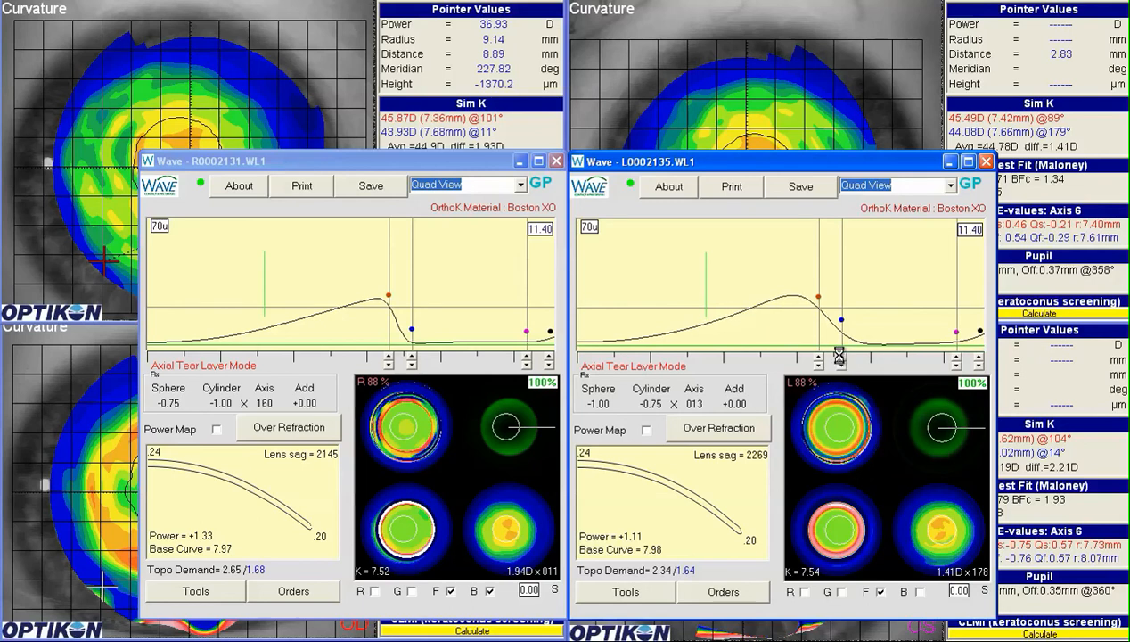
pyautogui.click(955, 361)
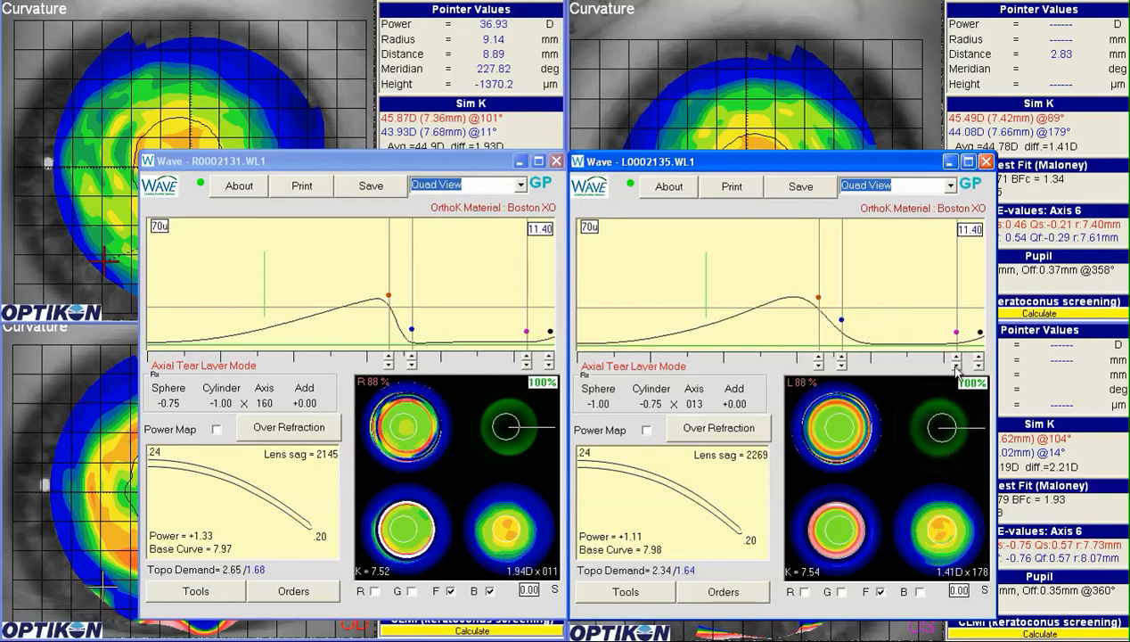
pyautogui.click(820, 358)
pyautogui.click(821, 357)
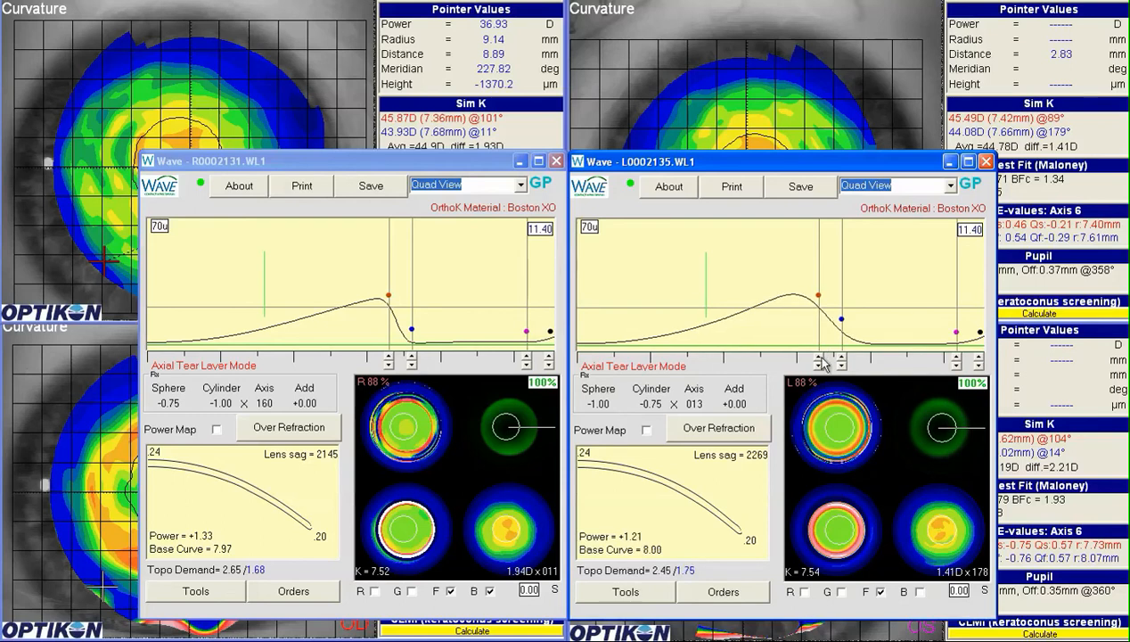
# In 25% mode, lower the left lens's optic-zone lift along the upward vertical, upper-left diagonal and left horizontal meridians.
pyautogui.click(962, 409)
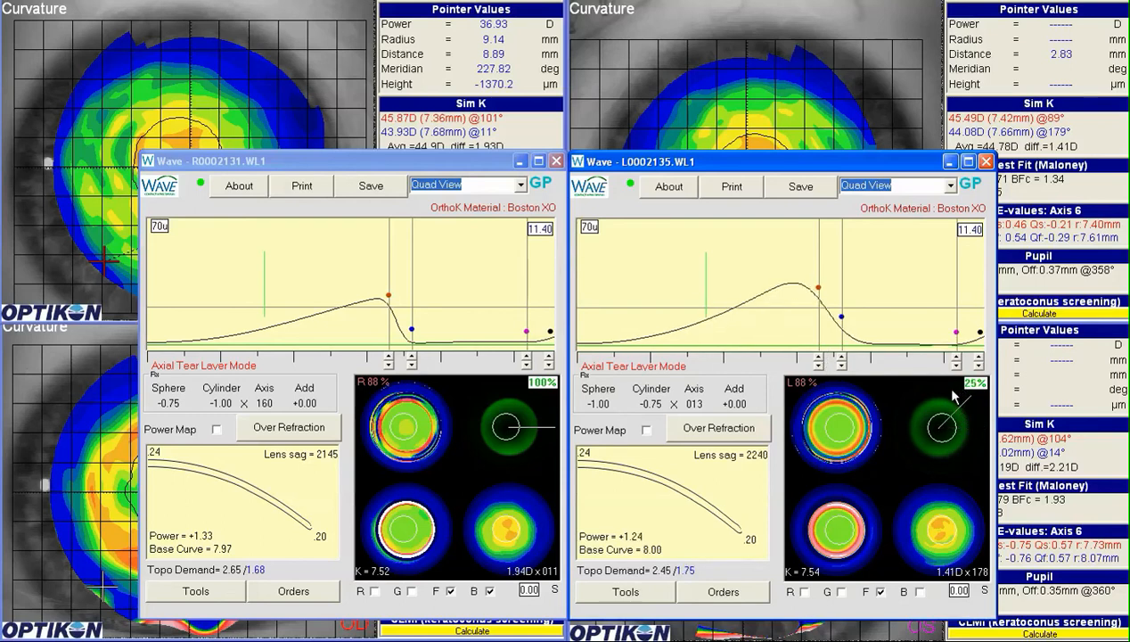
pyautogui.click(931, 403)
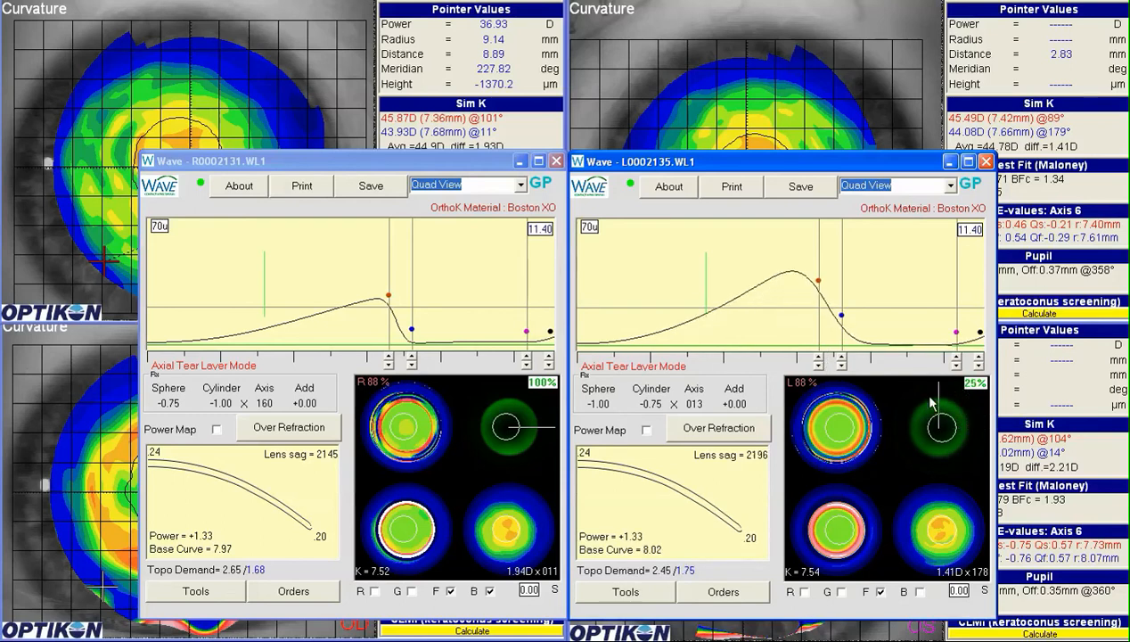
pyautogui.click(816, 364)
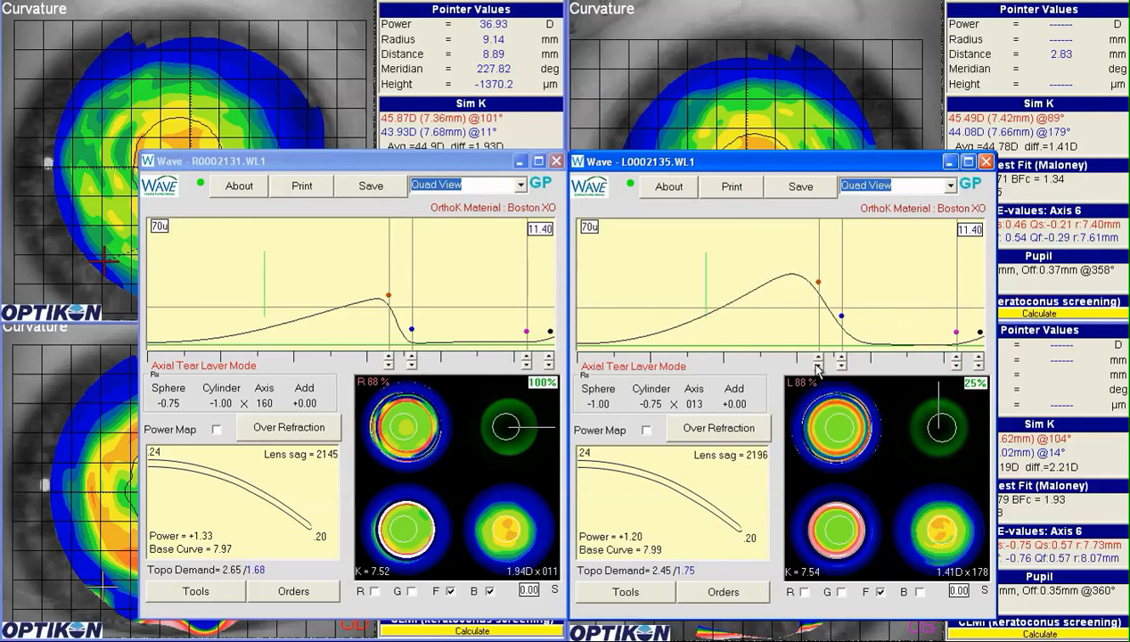
pyautogui.click(915, 411)
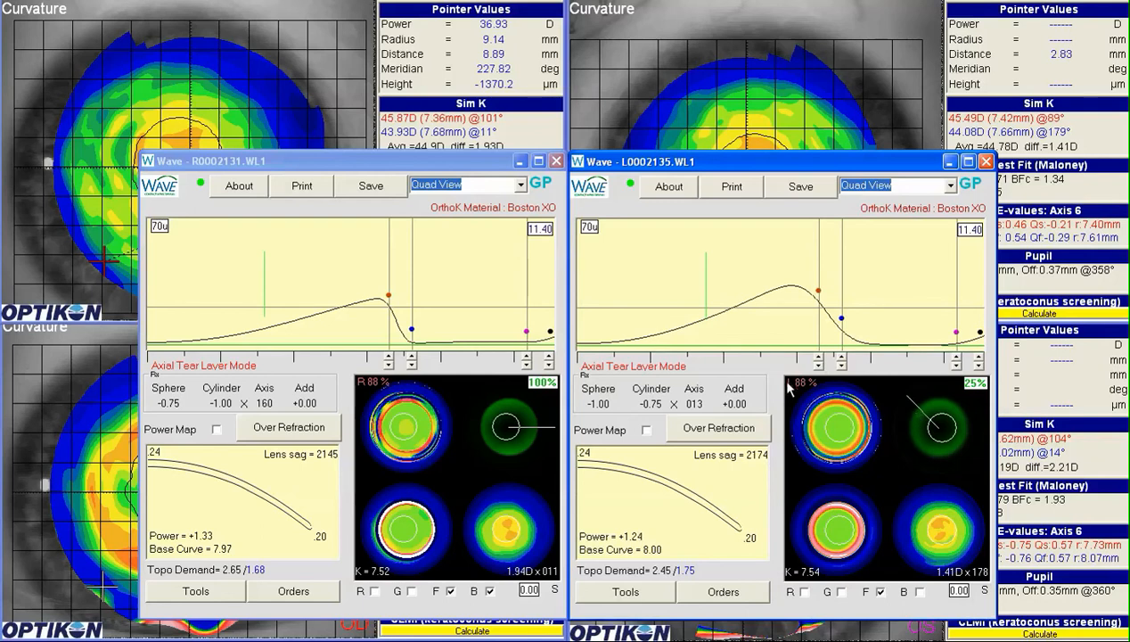
pyautogui.click(819, 364)
pyautogui.click(896, 431)
pyautogui.click(816, 364)
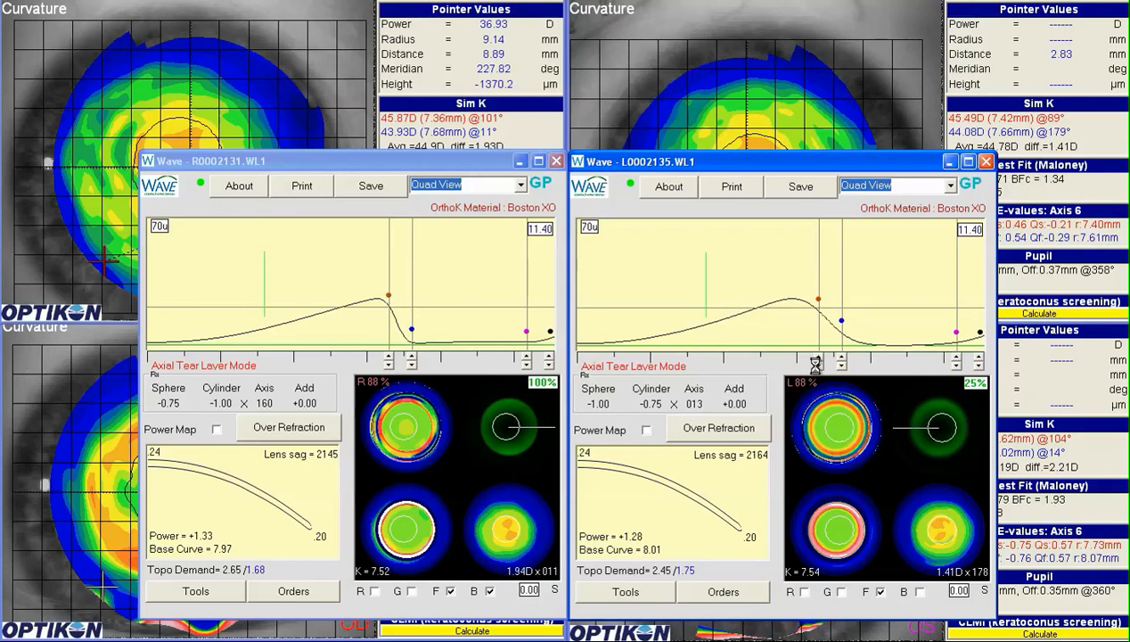
# Lower the left lens's optic-zone lift along the downward vertical meridian and raise it along the lower-right diagonal.
pyautogui.click(911, 453)
pyautogui.click(935, 462)
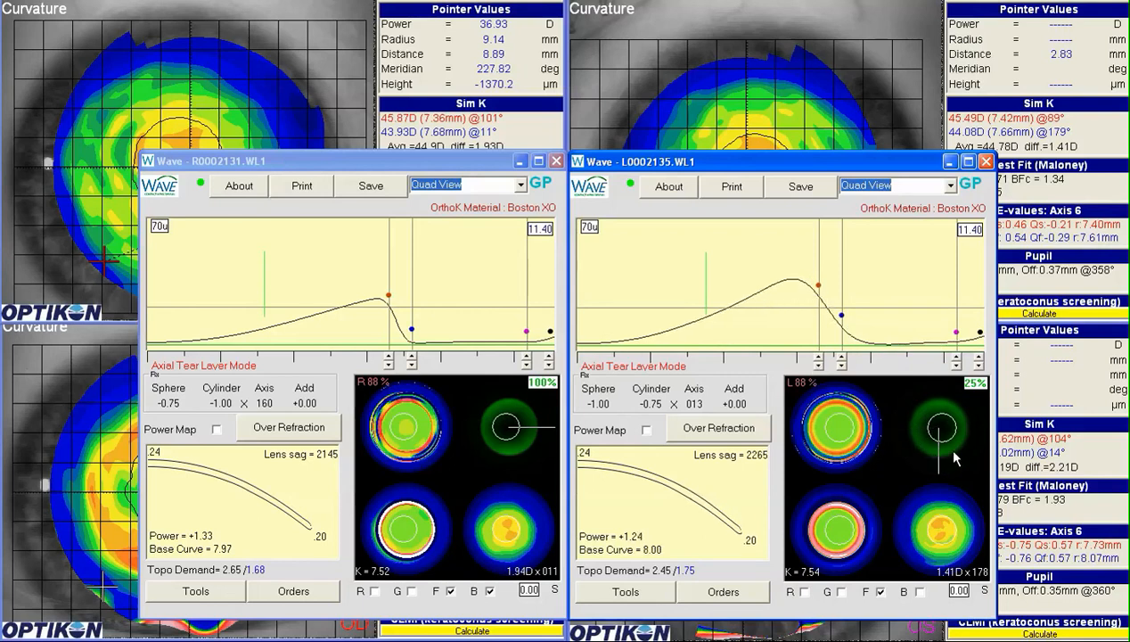
pyautogui.click(818, 365)
pyautogui.click(958, 455)
pyautogui.click(820, 359)
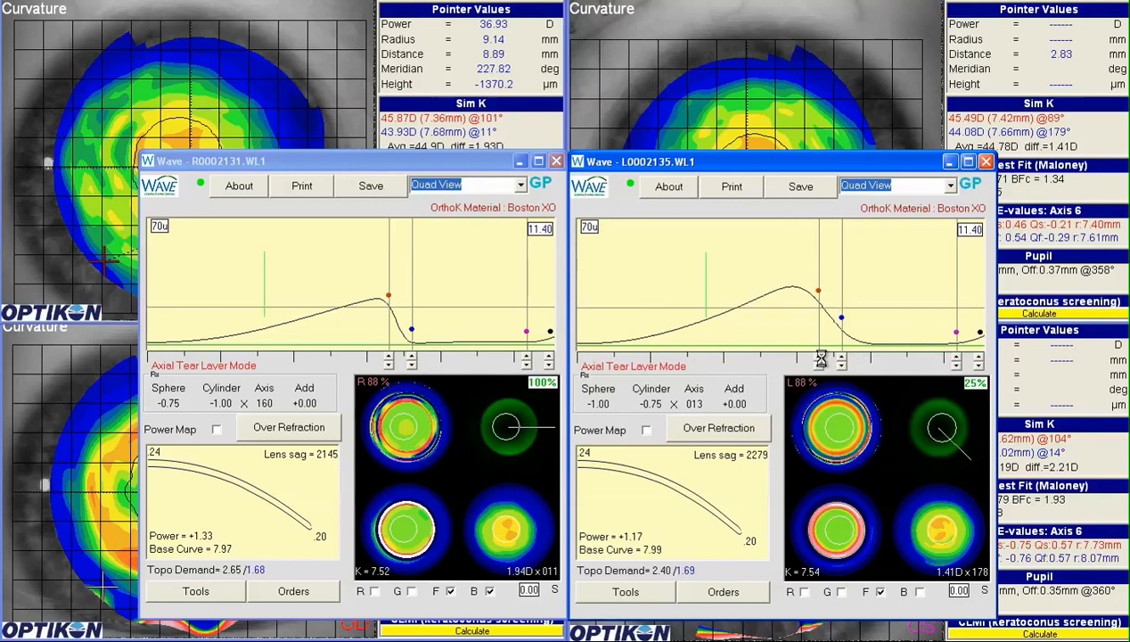
# Lower the left lens's optic-zone lift along the upper-right diagonal meridian in 25% mode.
pyautogui.click(964, 424)
pyautogui.click(961, 412)
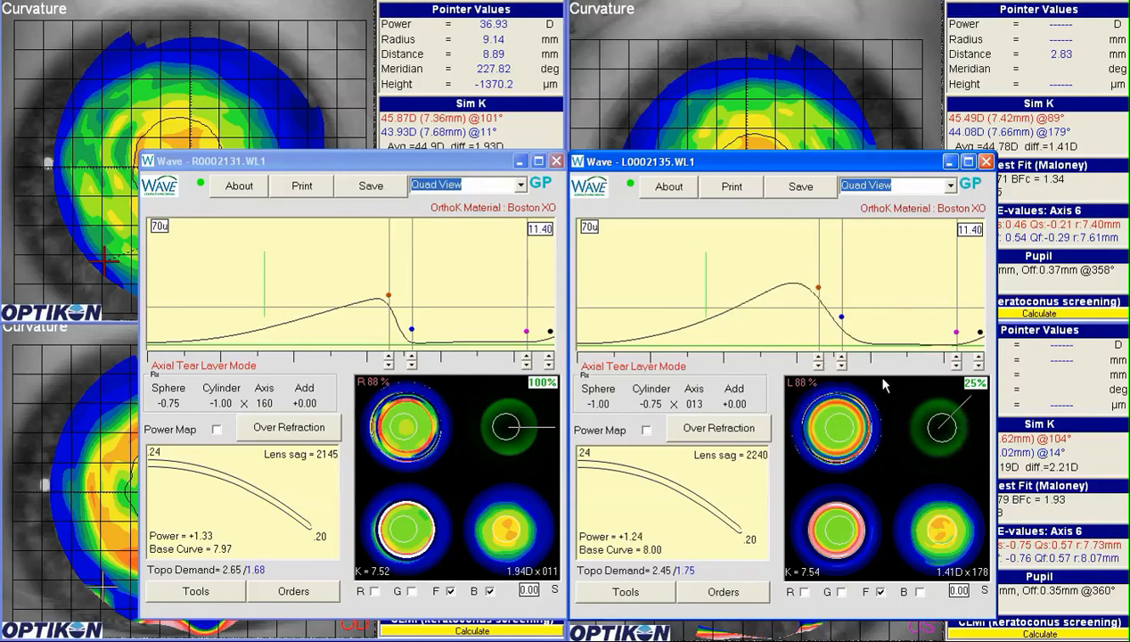
pyautogui.click(818, 361)
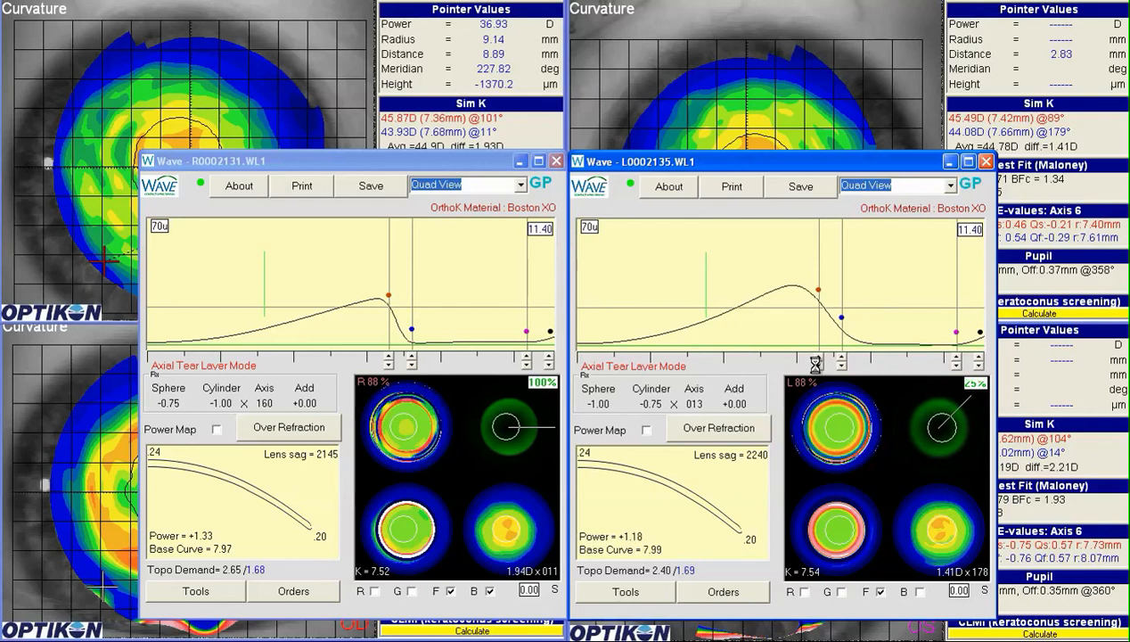
# Display the left lens's right horizontal meridian, return the lens to 100% mode and enable its B option.
pyautogui.click(972, 425)
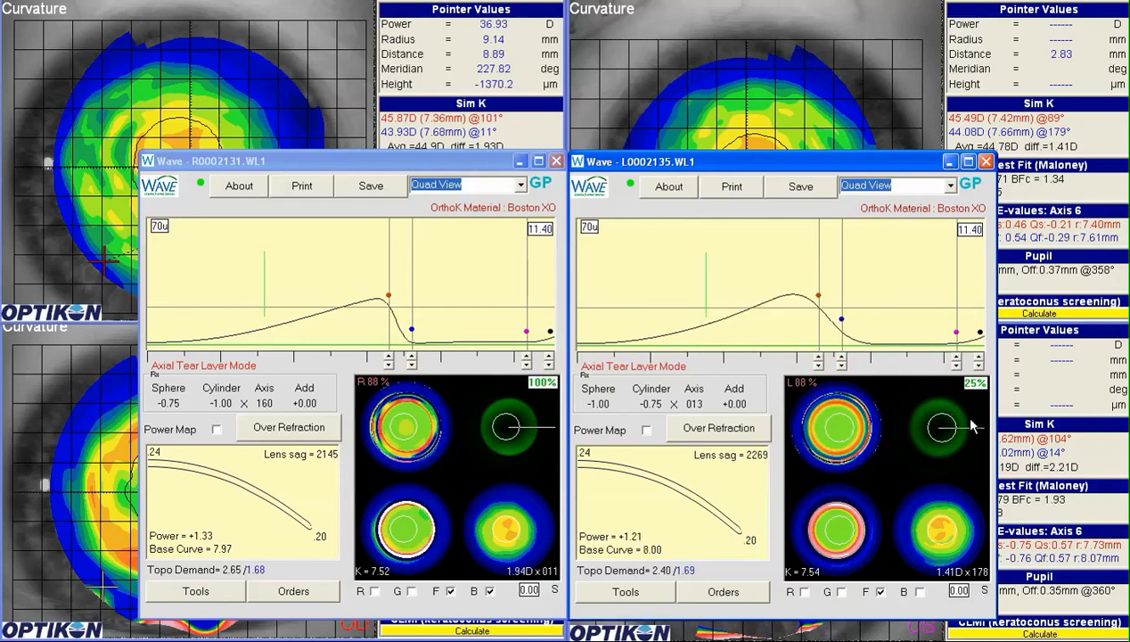
pyautogui.click(967, 386)
pyautogui.click(969, 386)
pyautogui.click(921, 592)
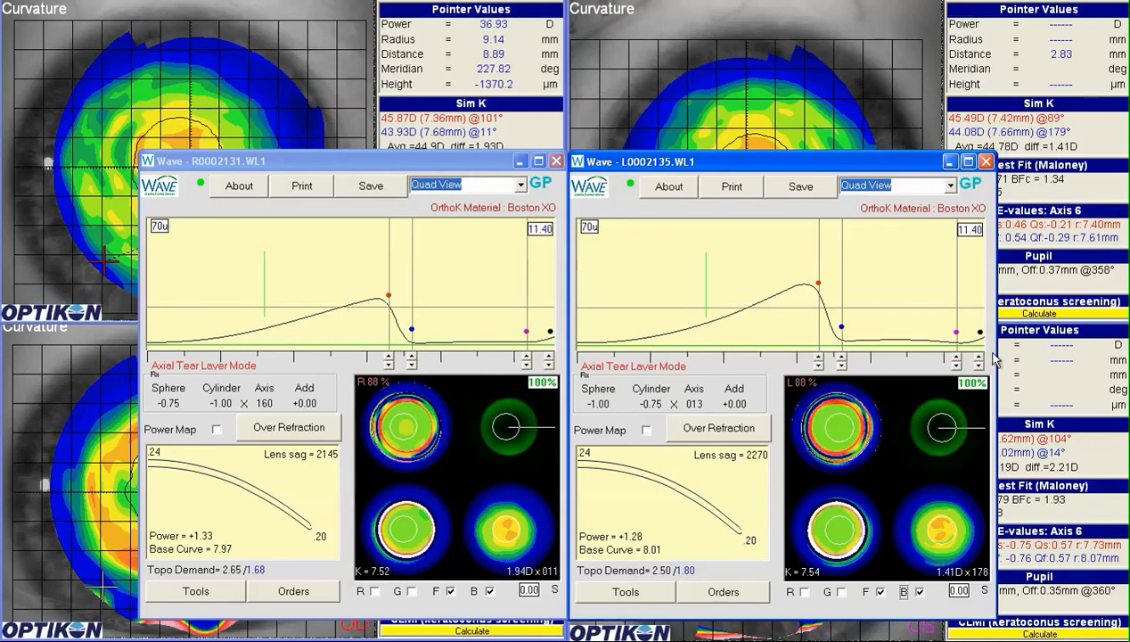
# Raise the left lens's magenta tear-layer point while viewing the upper-right diagonal meridian, and check the fit along the other meridians.
pyautogui.click(959, 410)
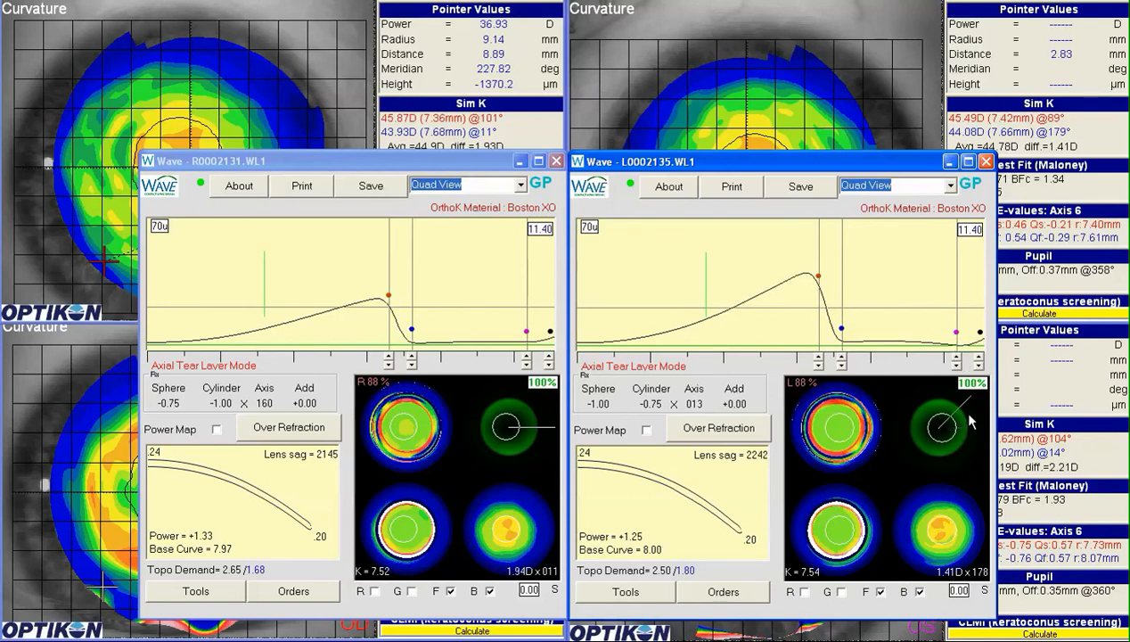
pyautogui.click(956, 357)
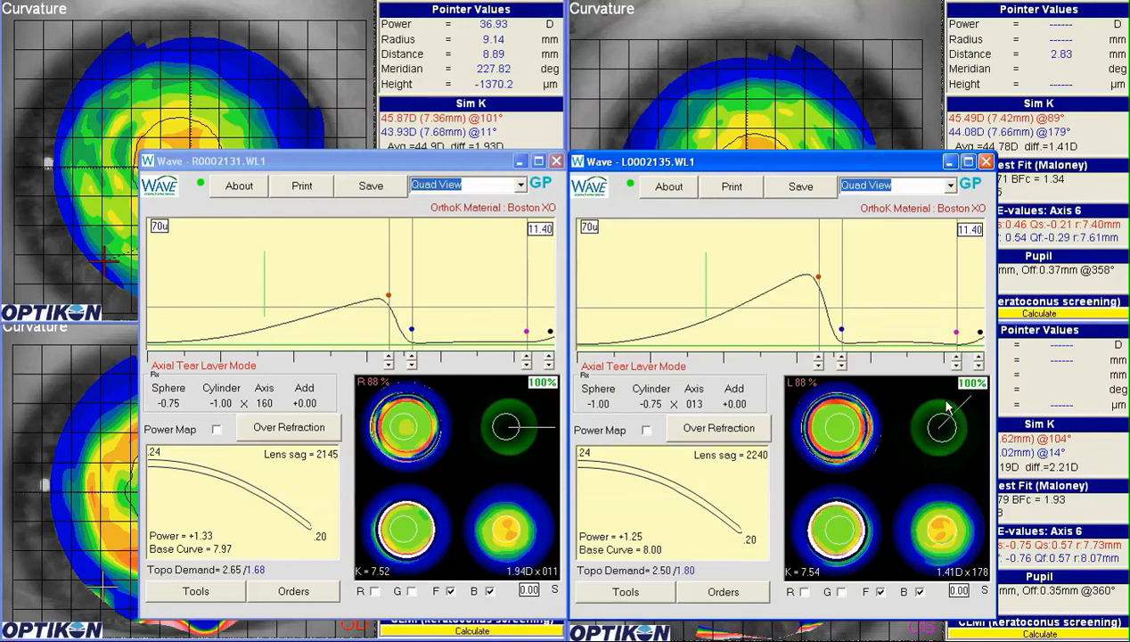
pyautogui.click(919, 411)
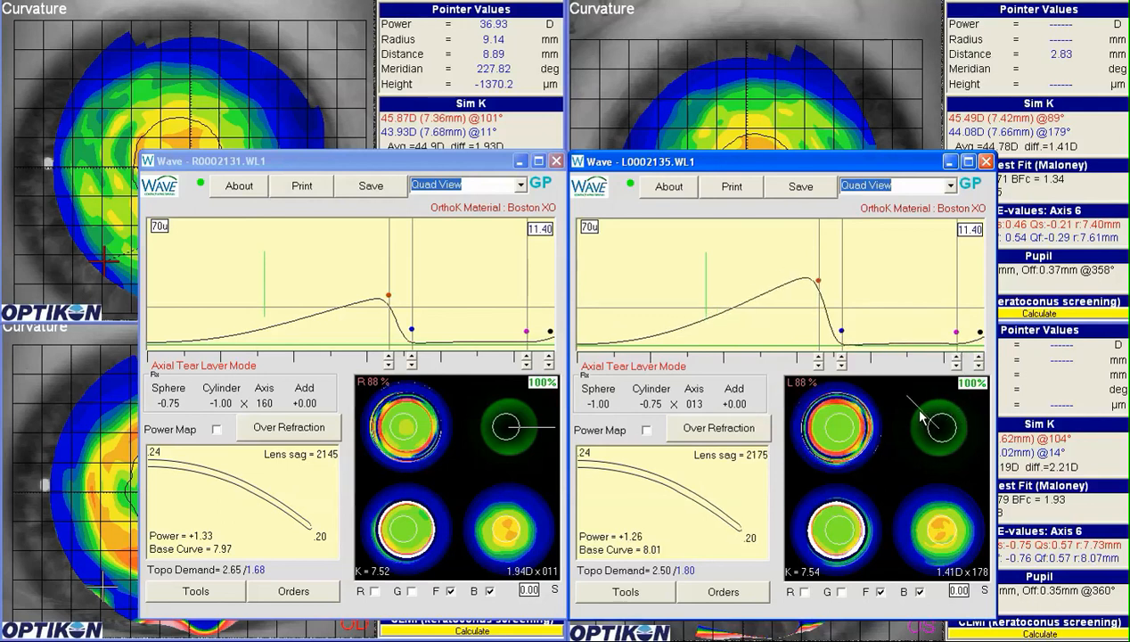
pyautogui.click(912, 439)
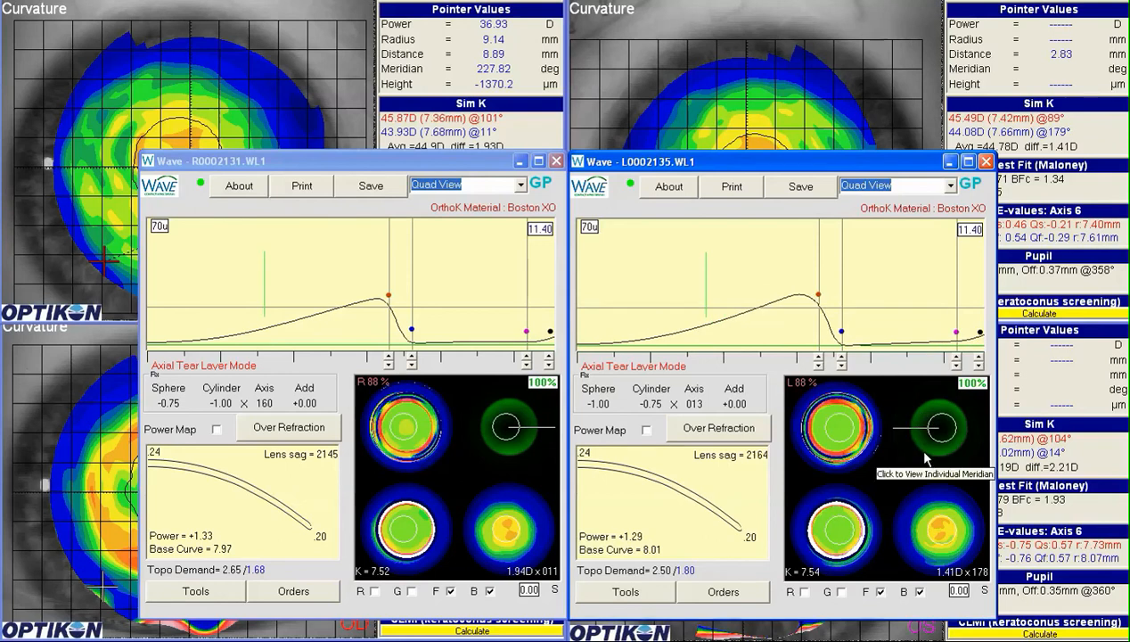
pyautogui.click(923, 476)
pyautogui.click(947, 436)
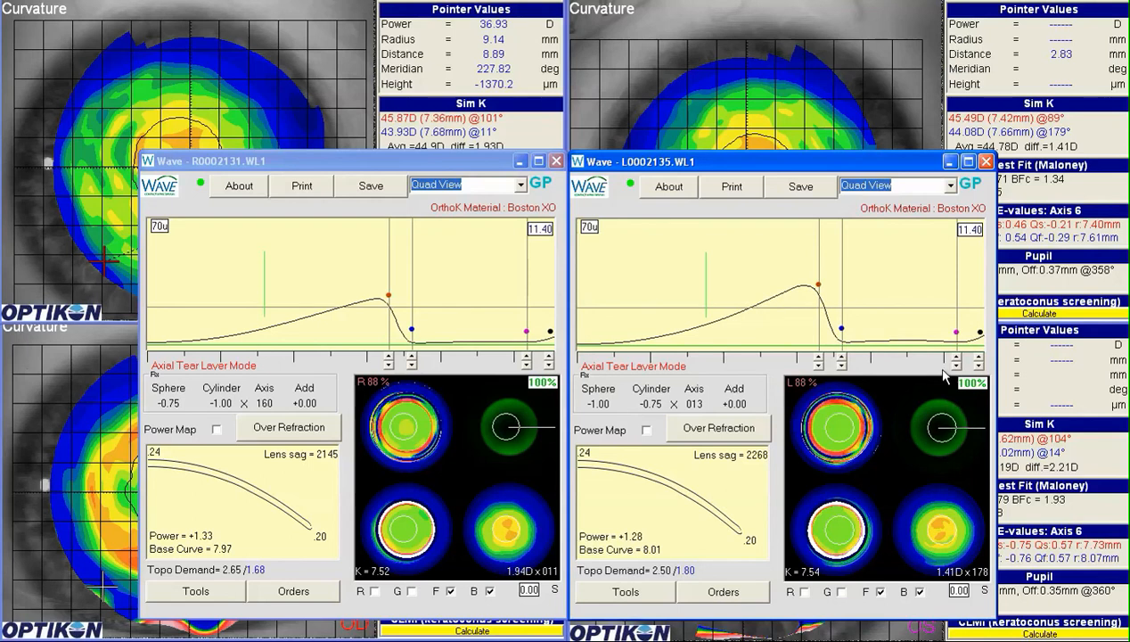